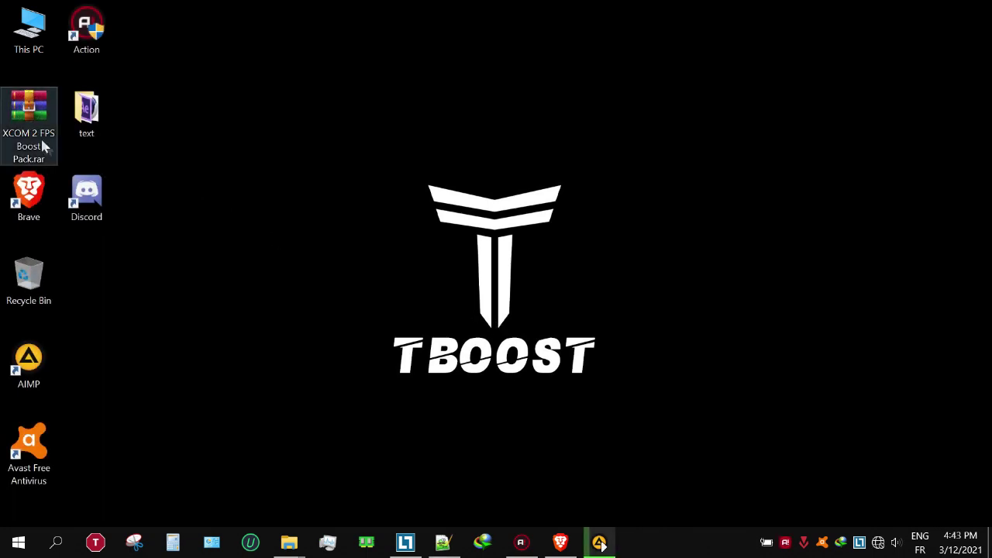
Step: Extract the XCOM 2 FPS Boost Pack archive and copy XComEngine.ini from its Config File folder
right_click(41, 137)
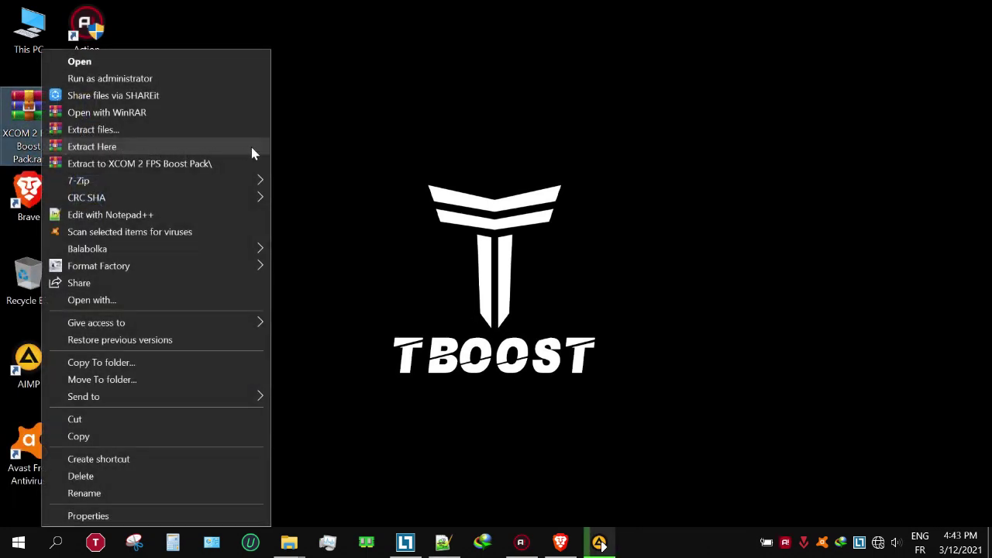
left_click(252, 147)
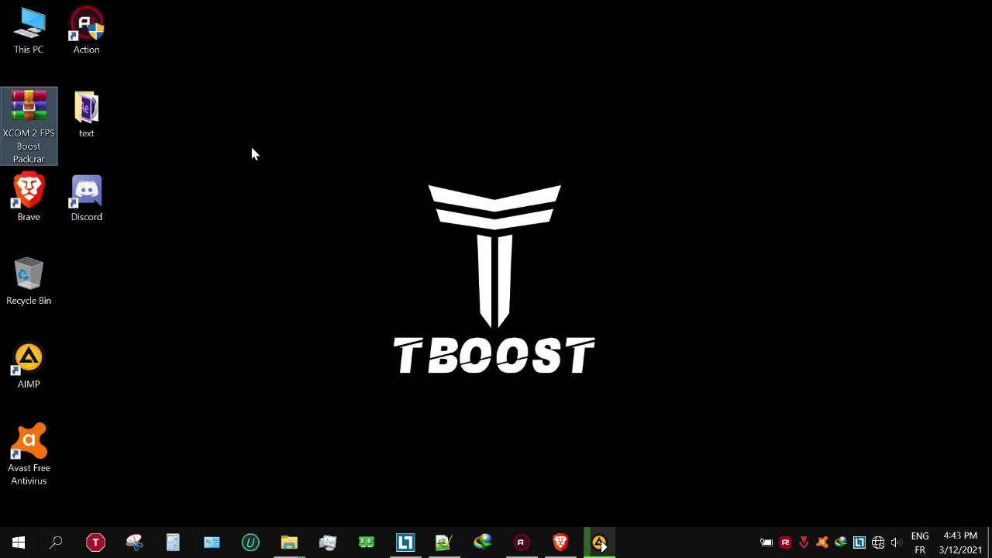
double_click(31, 137)
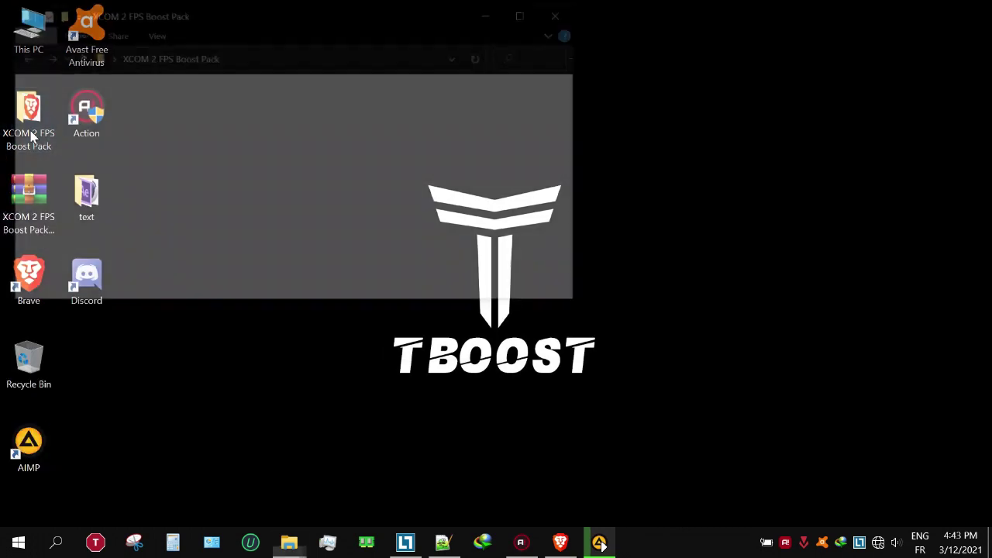
double_click(316, 13)
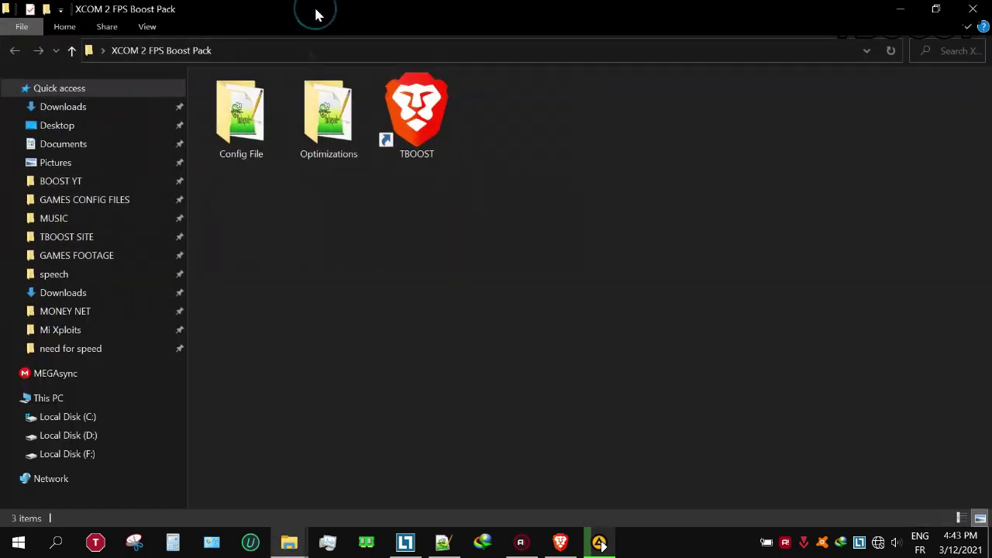
double_click(255, 104)
right_click(258, 112)
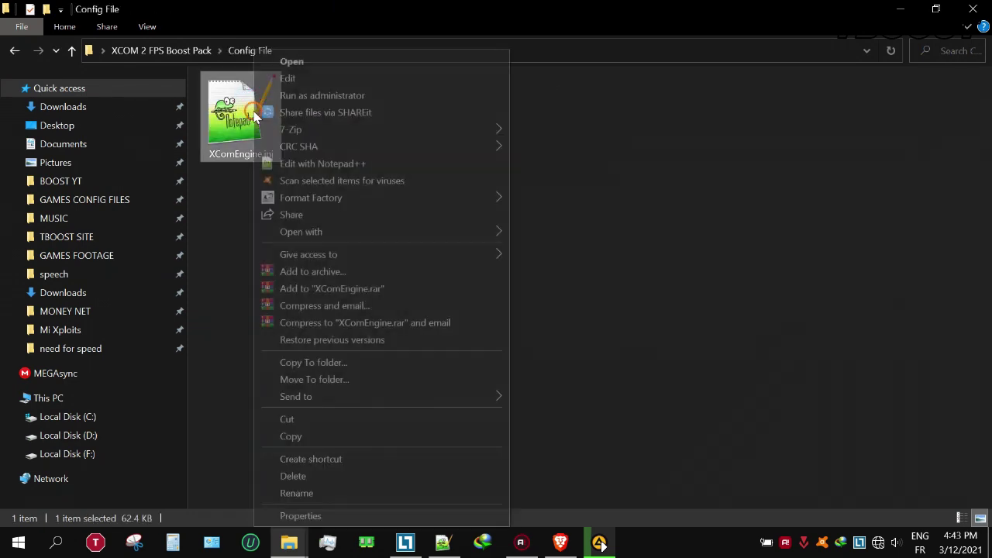
left_click(413, 499)
Step: Go to the Documents > XCOM2 > XComGame > Config folder
left_click(85, 153)
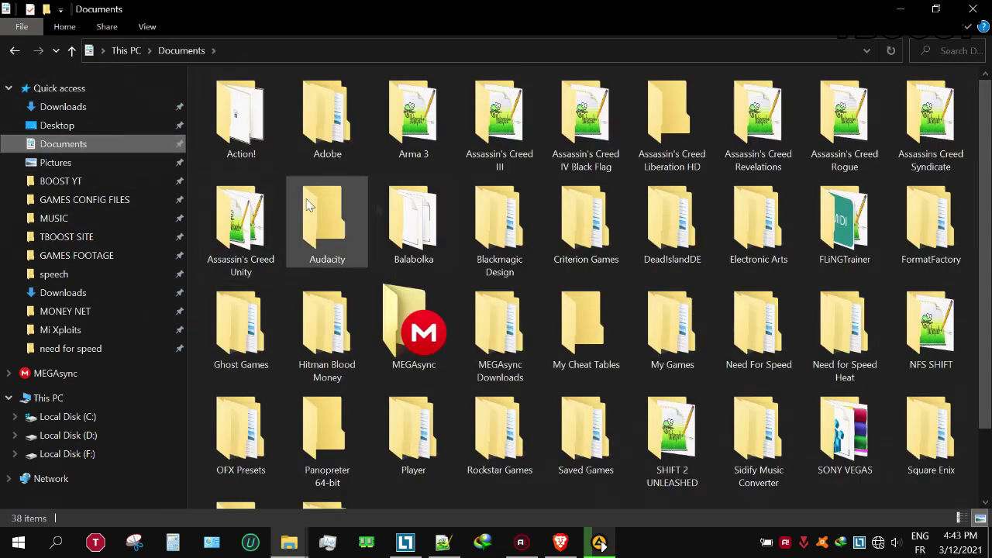
scroll(990, 261, "down", 1)
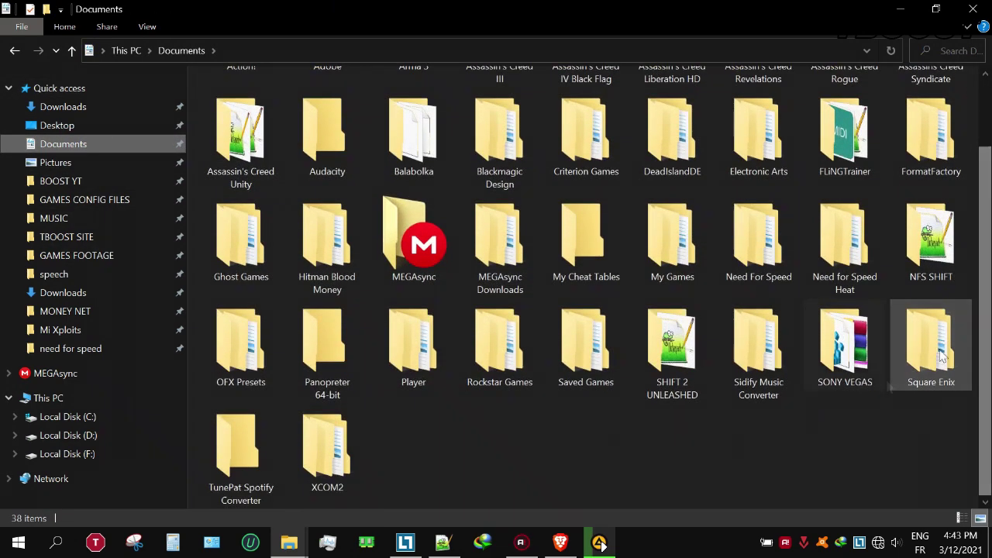
left_click(352, 448)
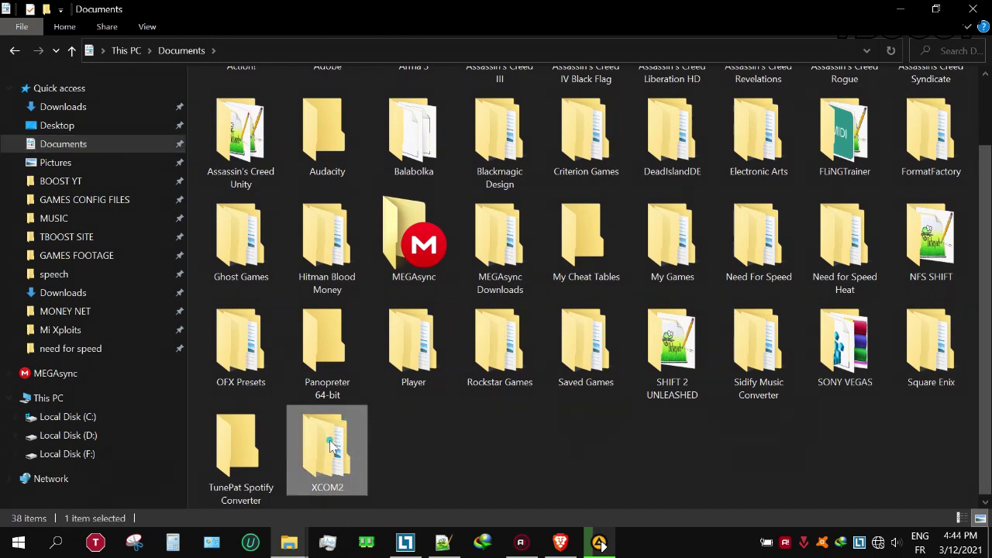
double_click(329, 446)
double_click(245, 106)
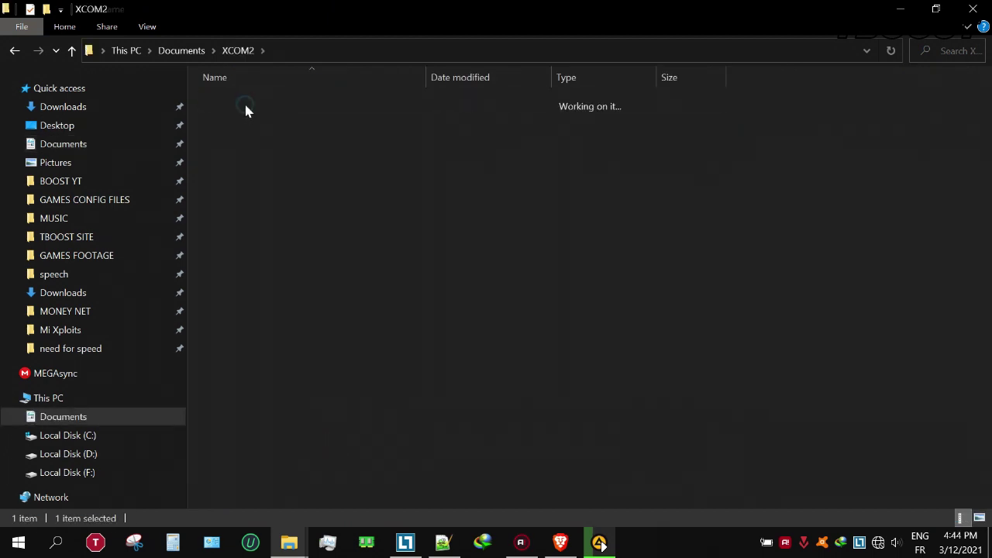
double_click(250, 102)
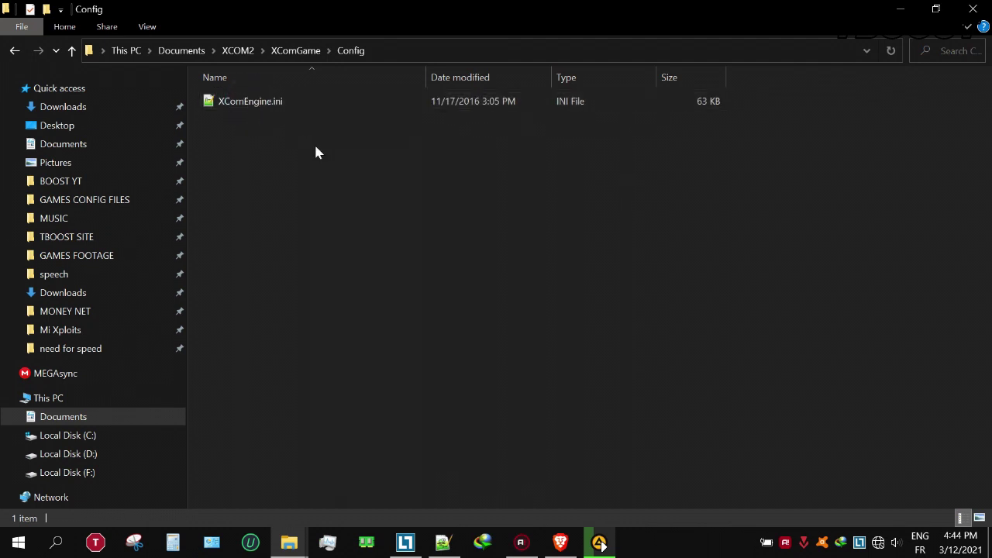
Step: Paste the boost pack XComEngine.ini into Config, replacing the game's existing file
right_click(365, 207)
left_click(428, 313)
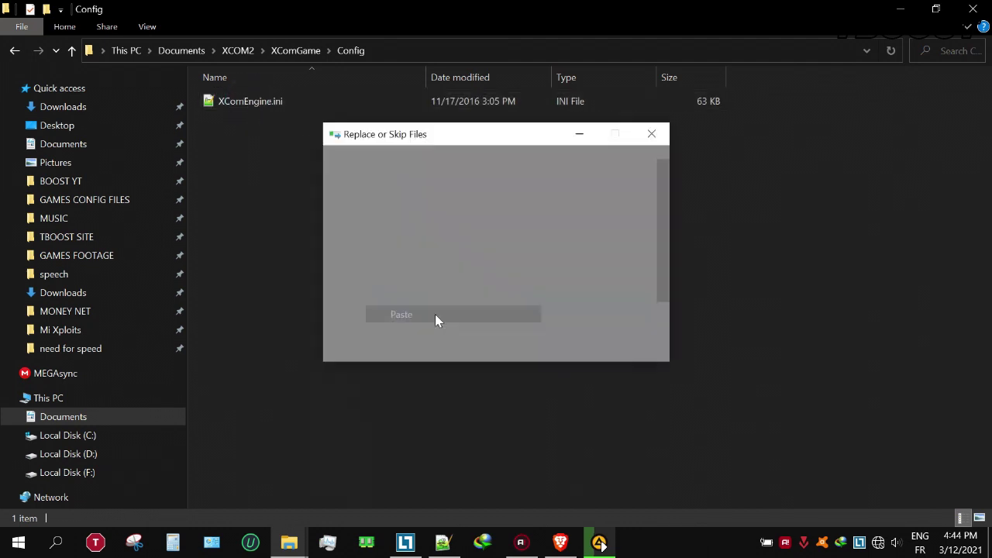
left_click(453, 241)
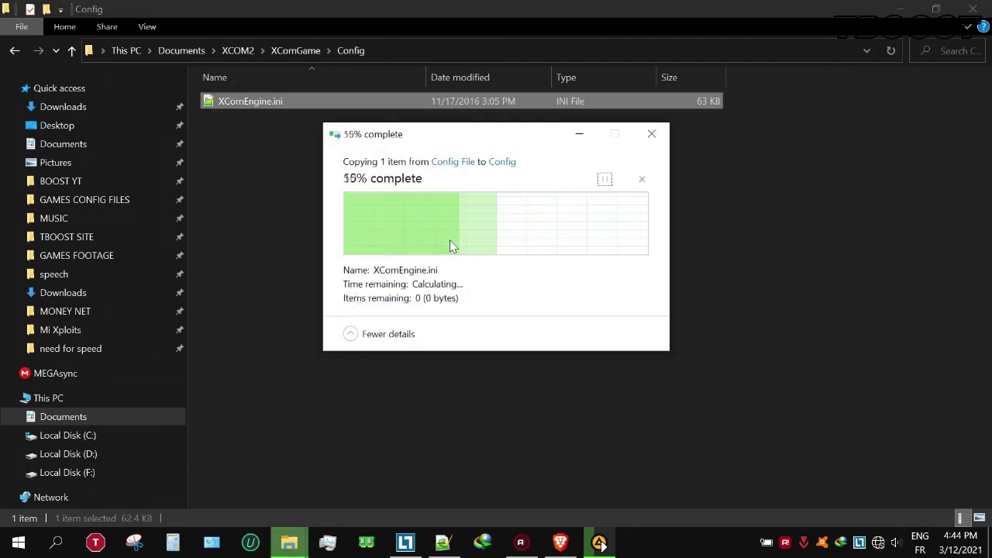
Step: Make the new XComEngine.ini Read-only in its file properties
right_click(431, 97)
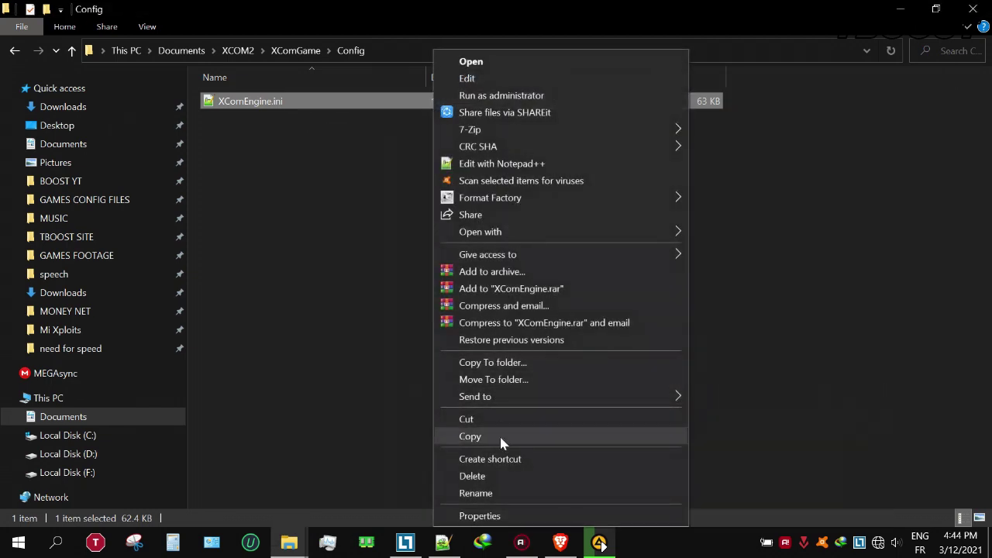
left_click(503, 515)
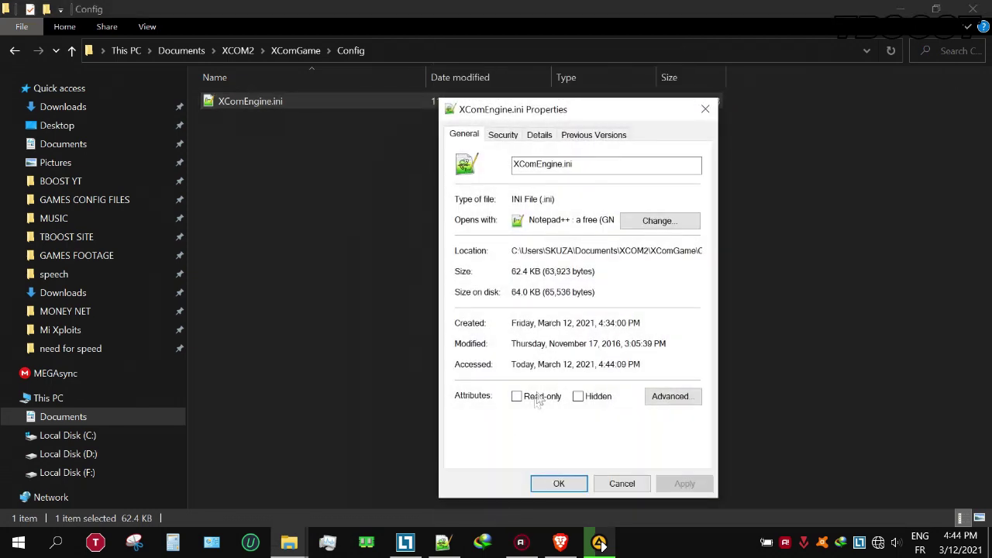
left_click(538, 397)
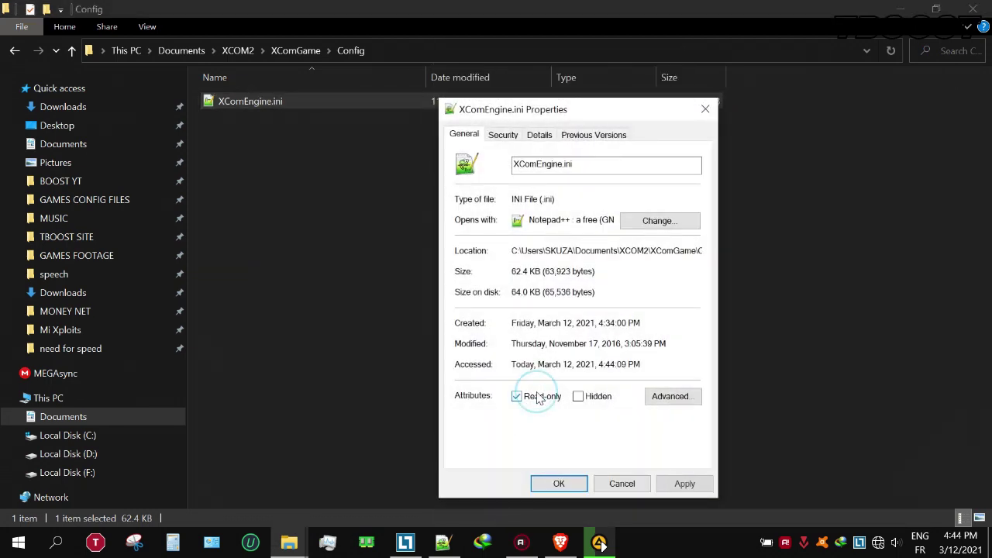
left_click(685, 484)
left_click(558, 483)
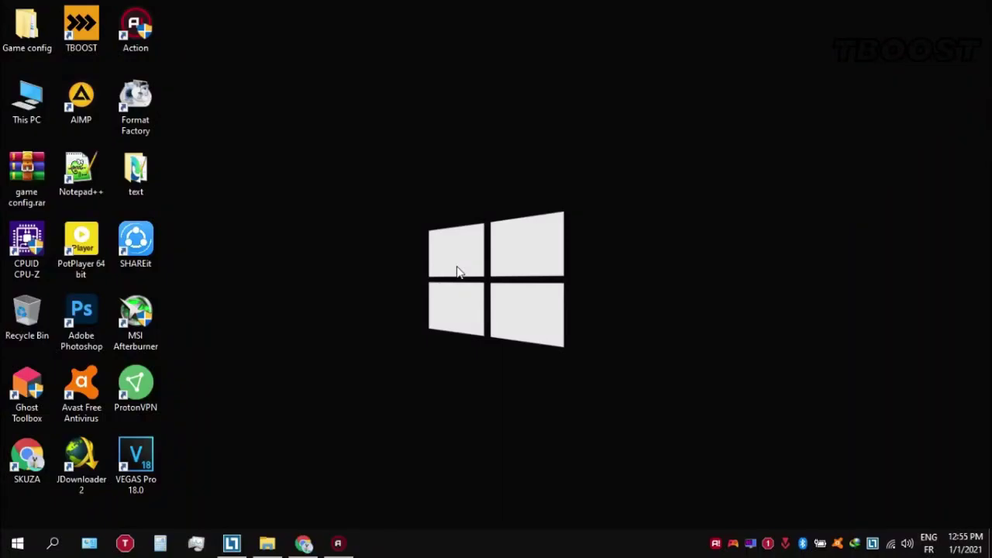
Step: Open Ultimate Perofrmance Command.txt from Game config > Optimizations and copy its powercfg line
double_click(31, 24)
double_click(249, 181)
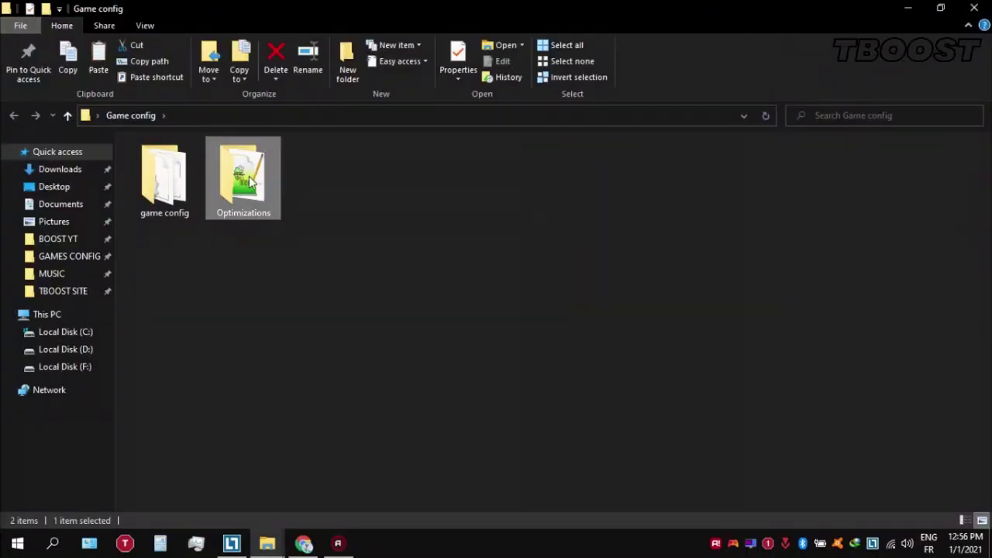
left_click(251, 181)
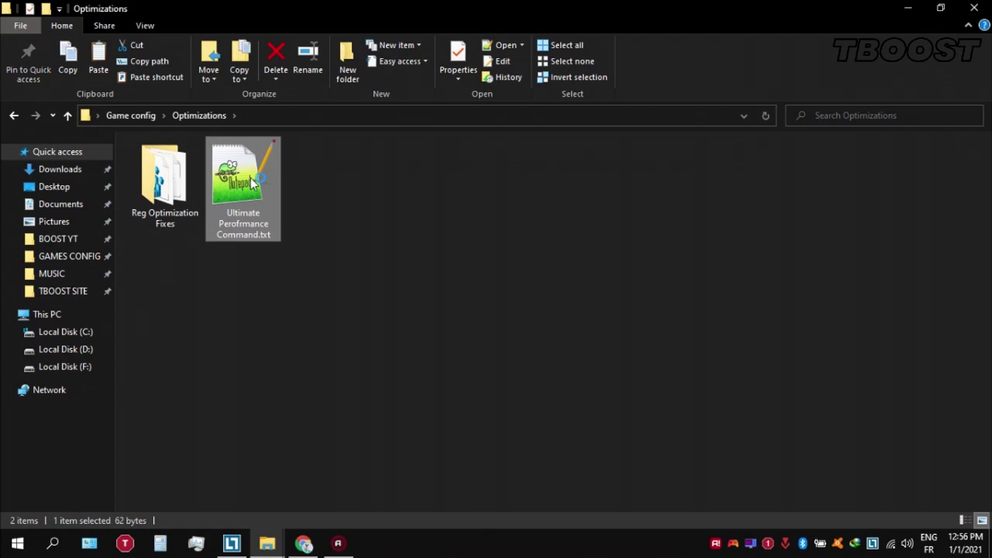
double_click(251, 181)
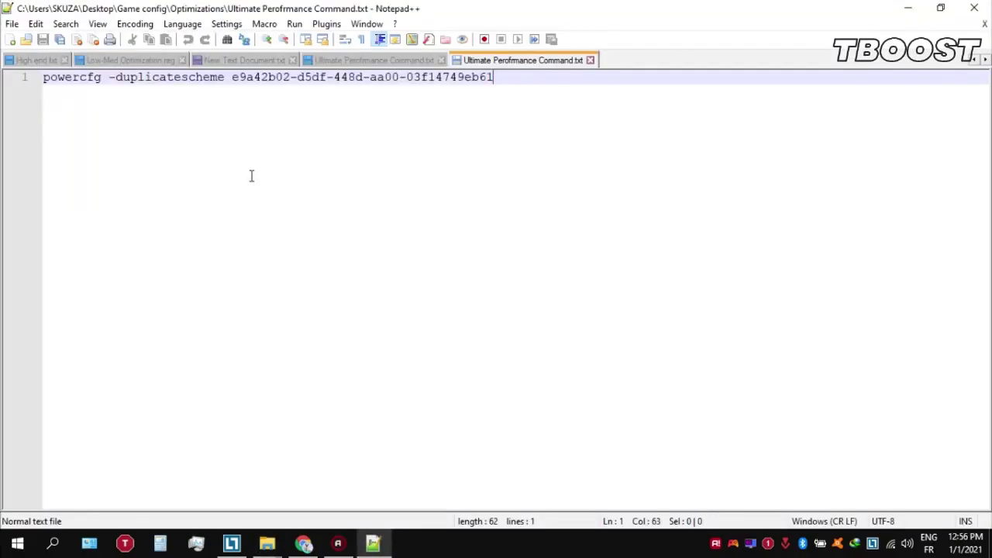
left_click(21, 77)
right_click(113, 78)
left_click(246, 107)
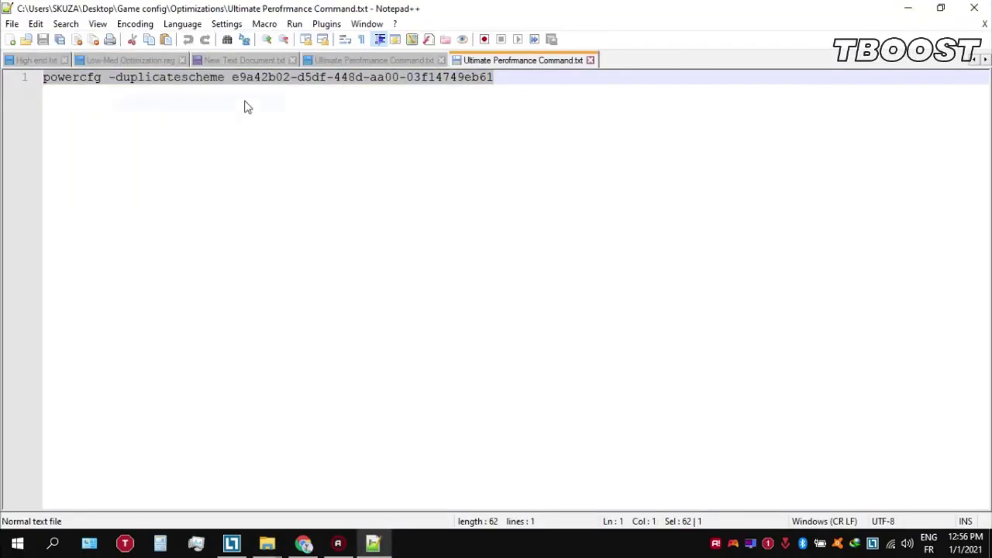
Step: Launch Command Prompt as administrator from a Start search for cmd
left_click(11, 546)
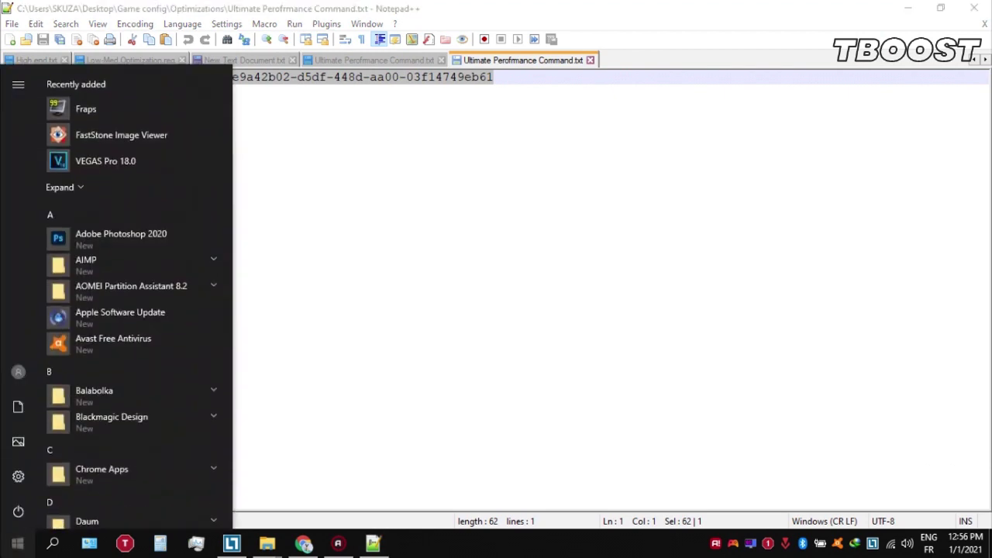
type("cmd")
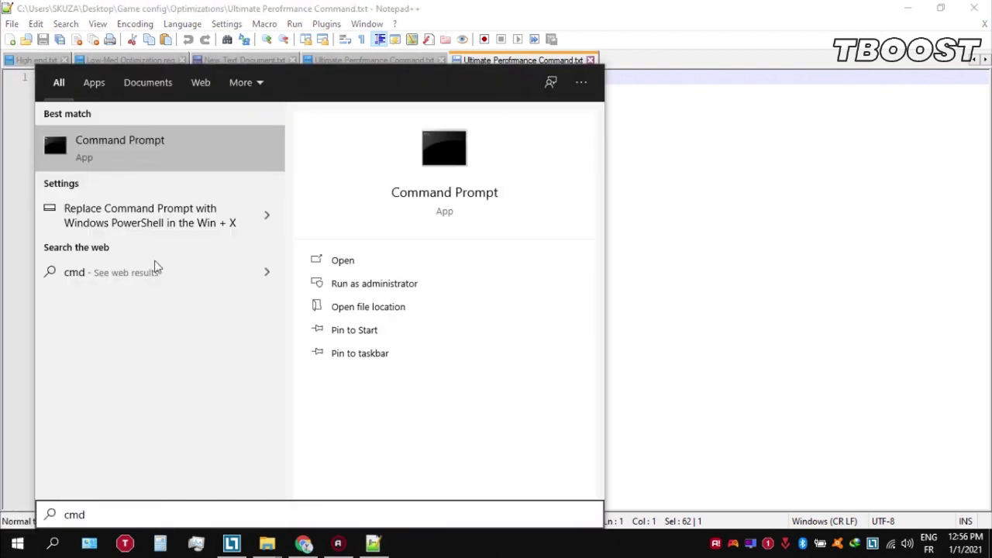
right_click(146, 141)
left_click(230, 156)
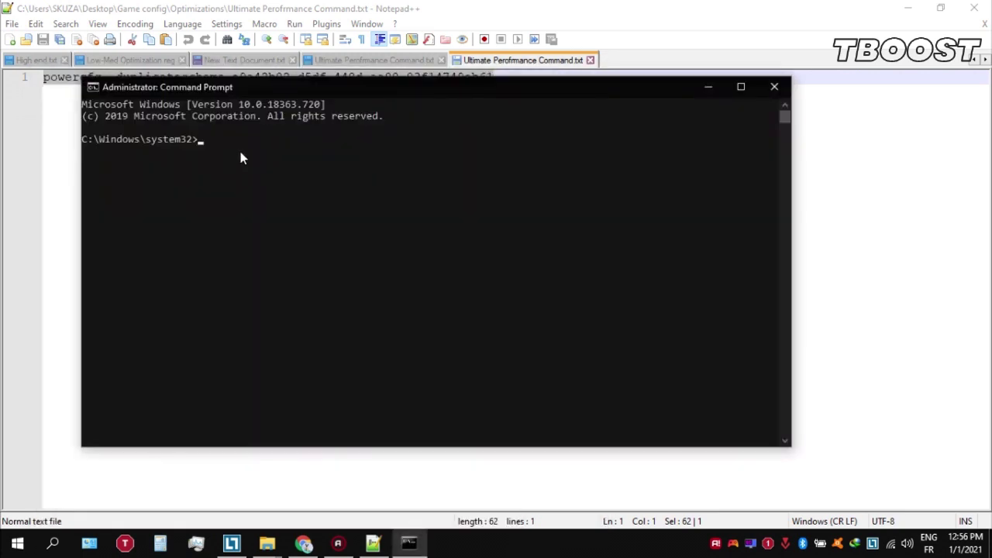
Step: Paste the powercfg -duplicatescheme command and run it
right_click(248, 87)
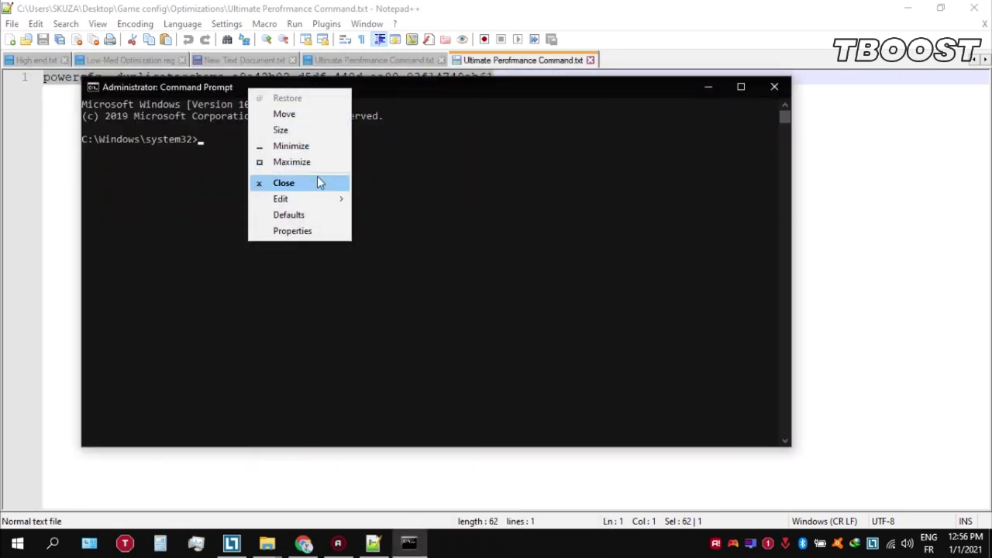
mouse_move(321, 199)
left_click(397, 230)
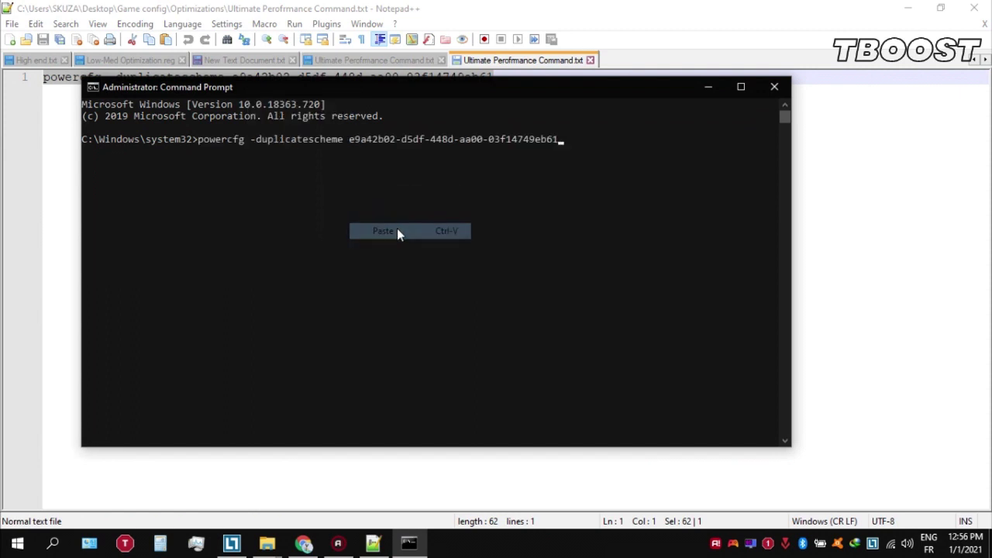
key("Return")
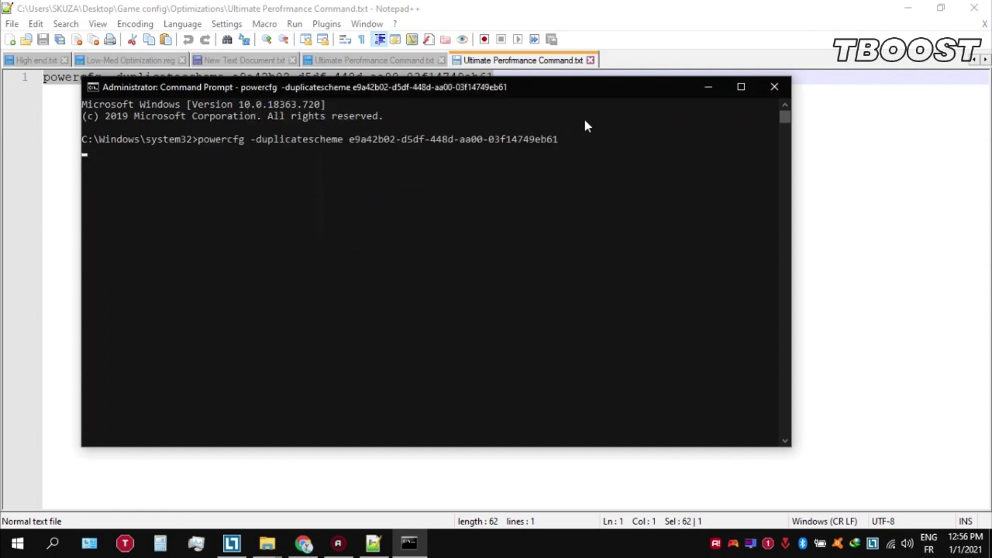
Step: Close the Command Prompt and open Power Options from the battery tray icon
left_click(775, 87)
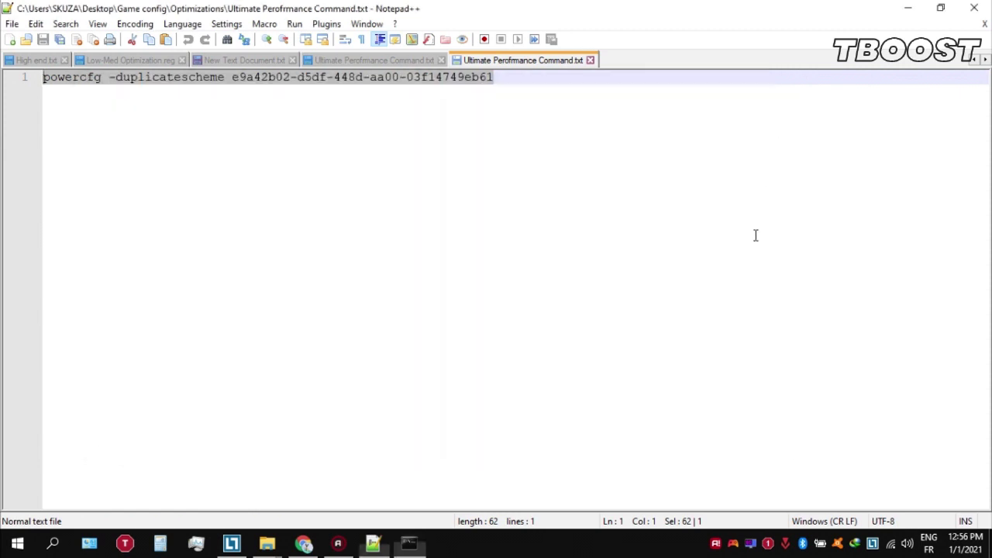
right_click(823, 540)
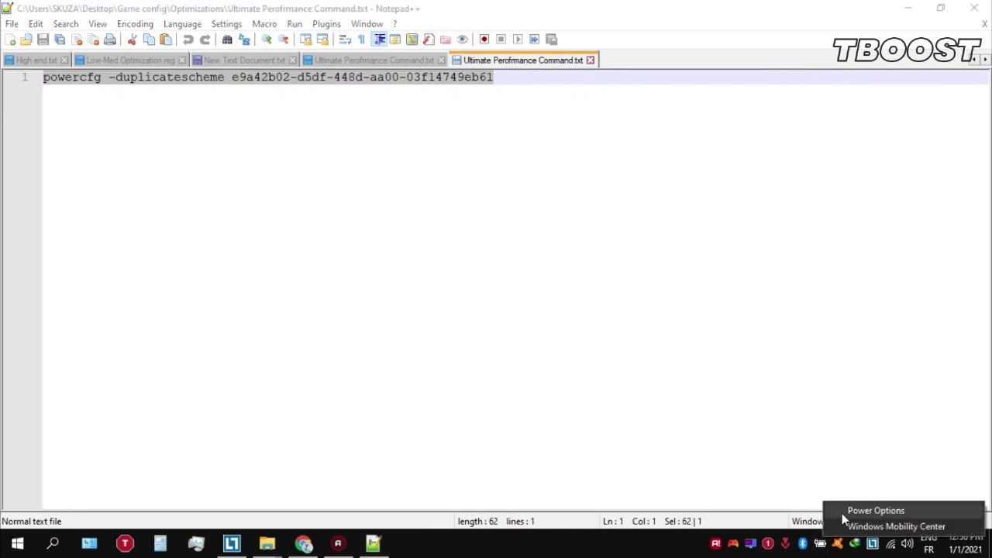
left_click(843, 512)
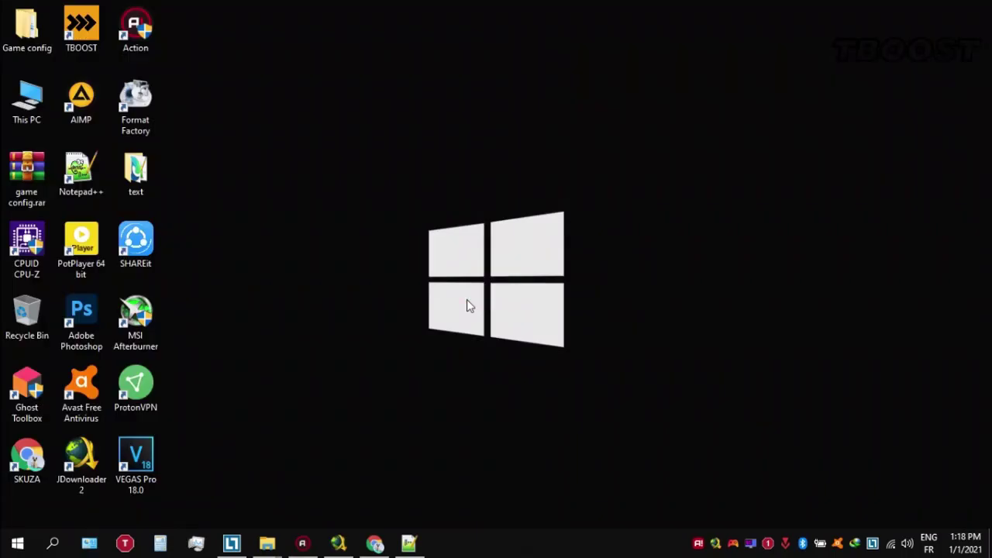
Step: Go to Game config > Optimizations > Reg Optimization Fixes and select Disable DVR 1.reg
double_click(26, 27)
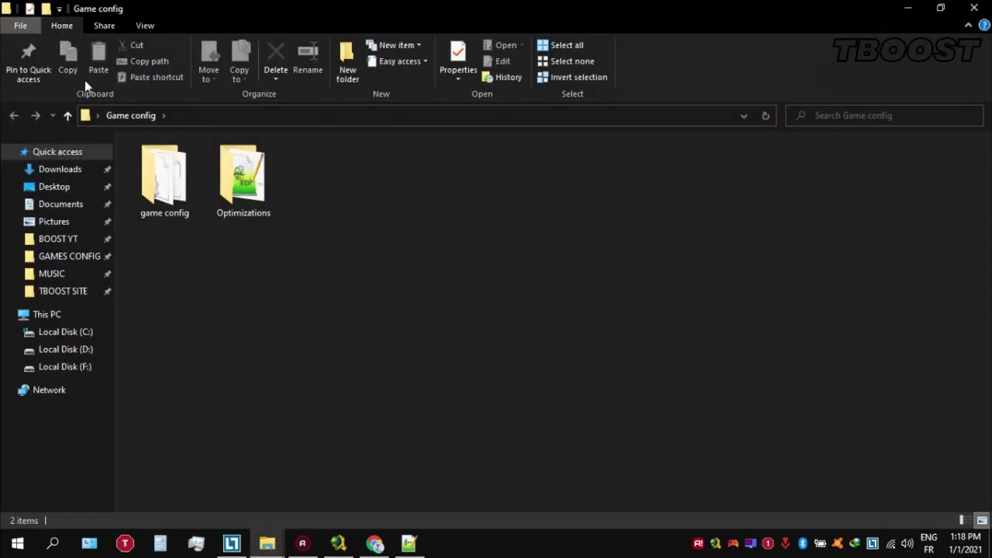
double_click(248, 174)
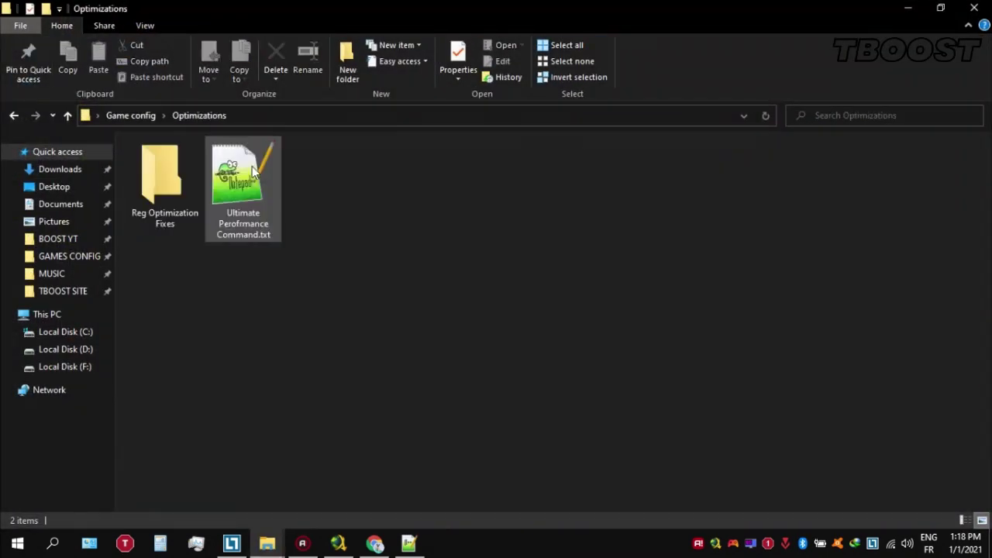
double_click(177, 187)
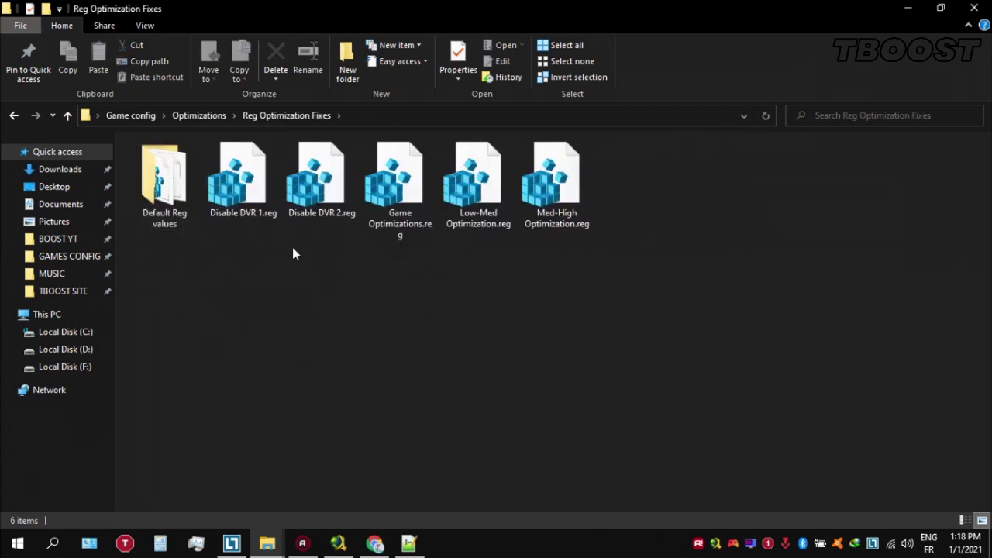
left_click(252, 203)
left_click(571, 168, "shift")
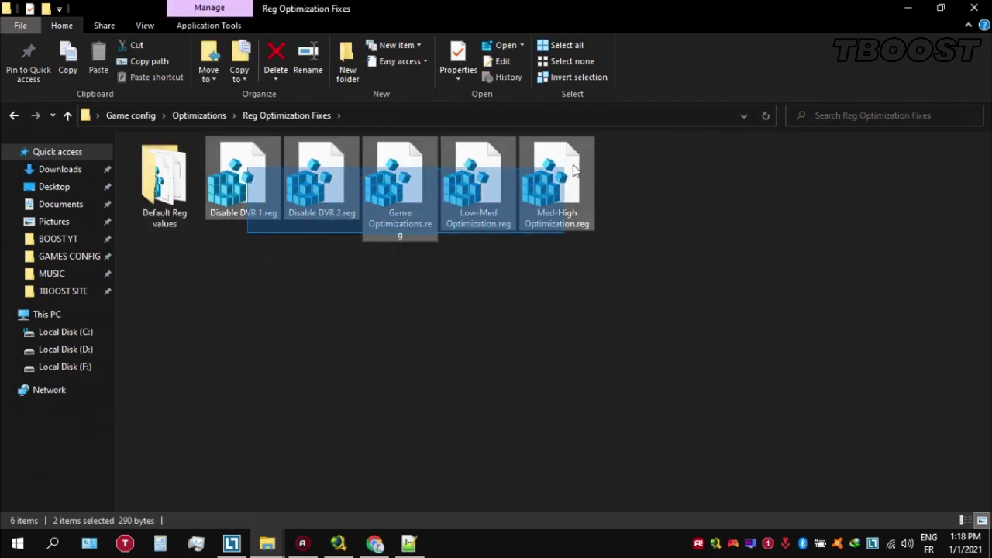
left_click(383, 265)
Step: Merge Disable DVR 1.reg and Disable DVR 2.reg into the registry
double_click(237, 180)
left_click(659, 293)
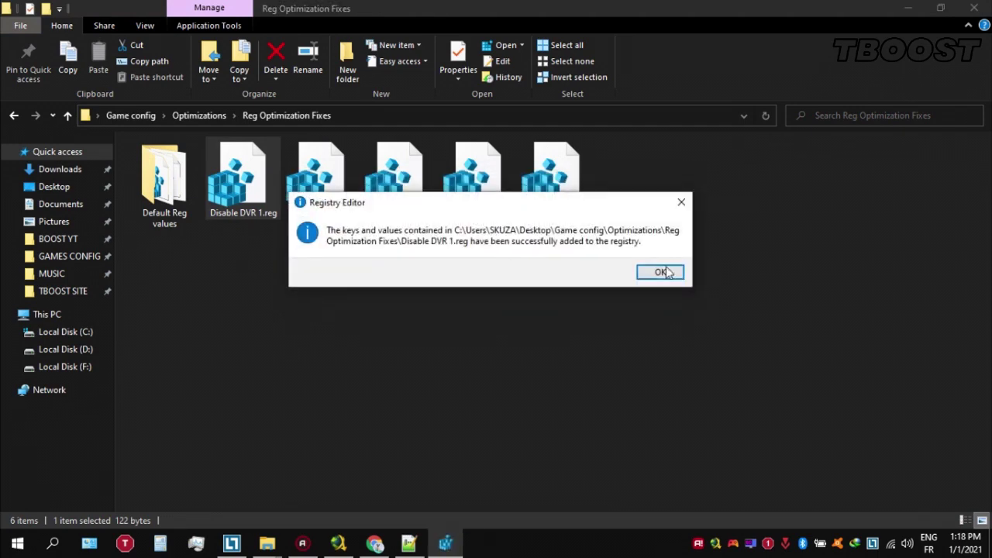
left_click(659, 272)
double_click(341, 203)
left_click(596, 291)
left_click(658, 272)
Step: Merge Game Optimizations.reg and Low-Med Optimization.reg into the registry
left_click(416, 203)
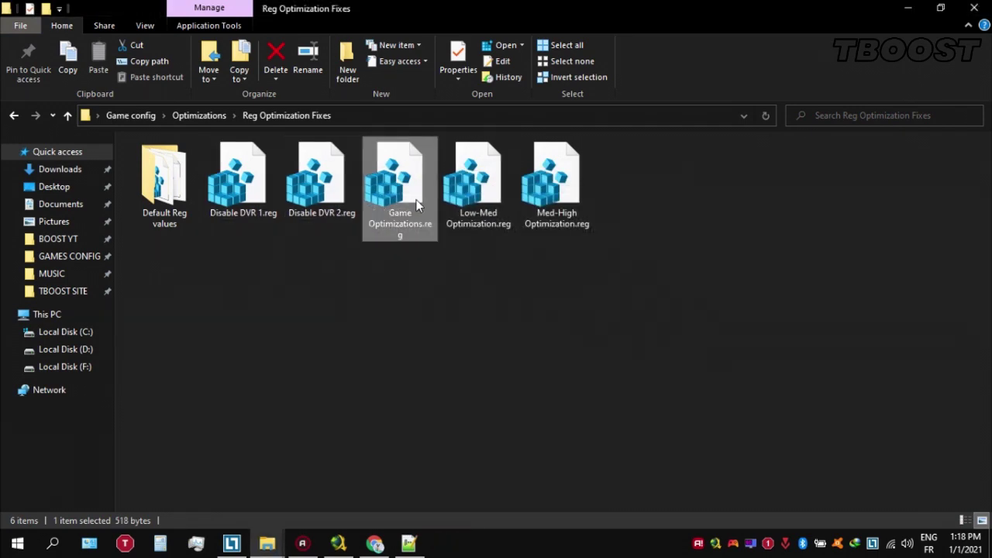
double_click(417, 203)
left_click(601, 294)
left_click(658, 271)
left_click(478, 190)
double_click(478, 190)
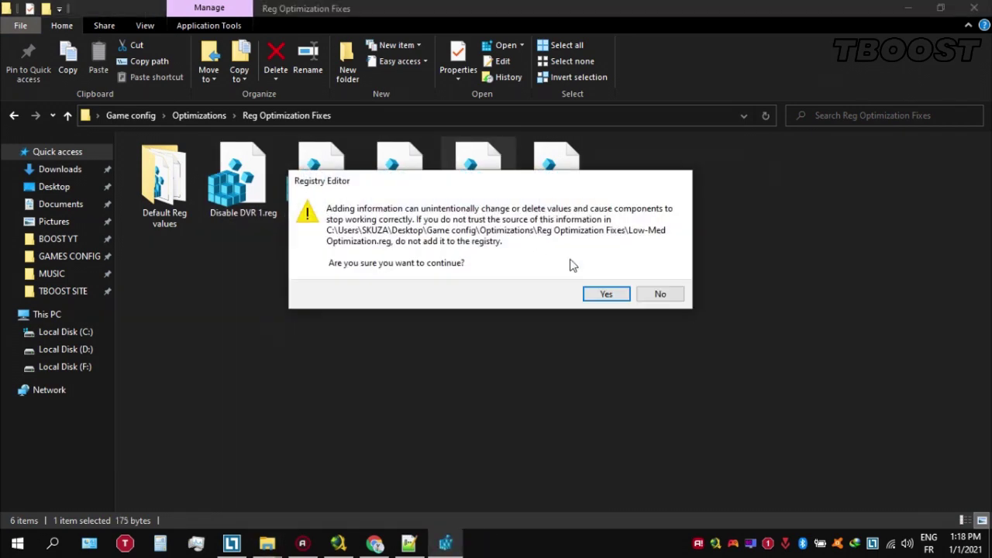
left_click(608, 294)
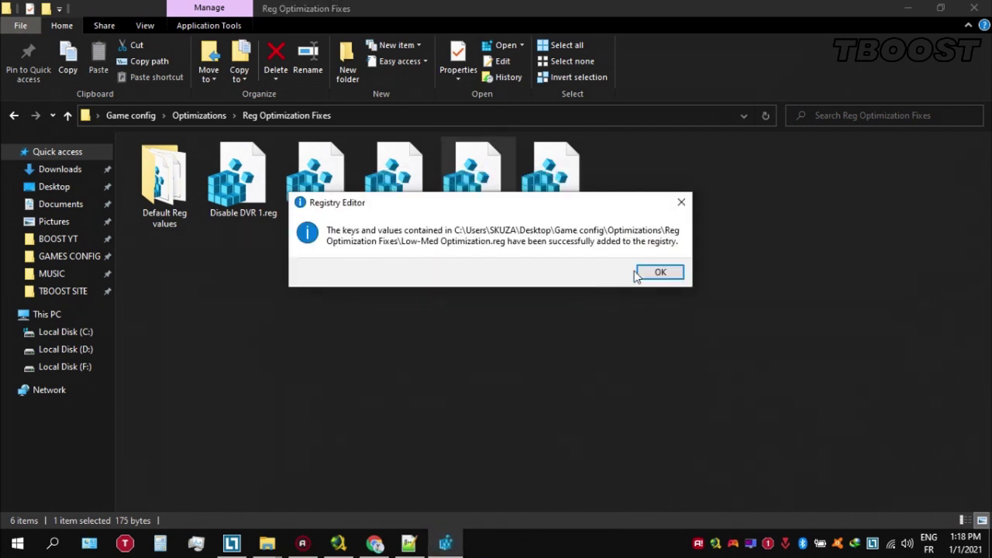
left_click(658, 271)
left_click(185, 198)
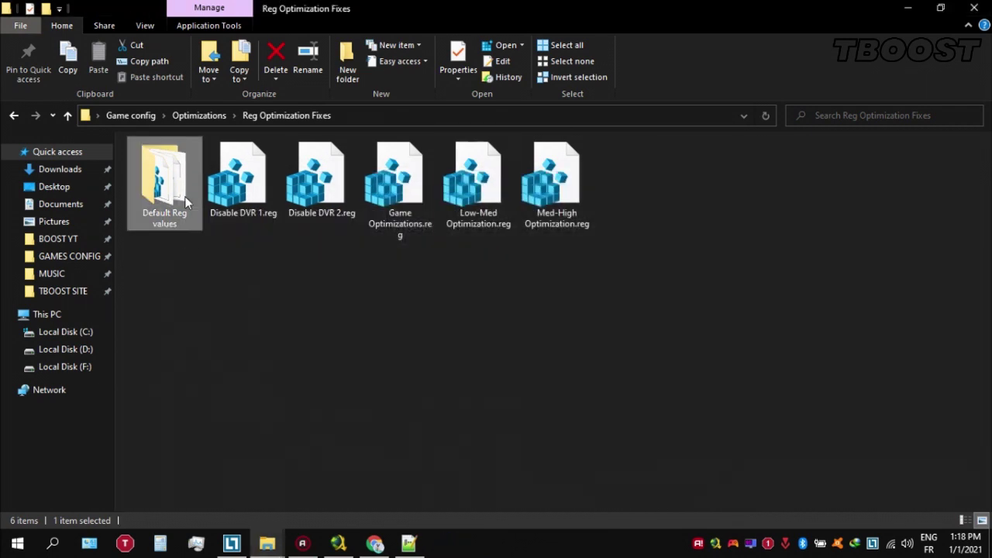
Step: Open Default Reg values, select the four Re-Enable restore files, then return to the parent folder
double_click(185, 196)
left_click_drag(180, 229, 460, 152)
left_click(460, 166)
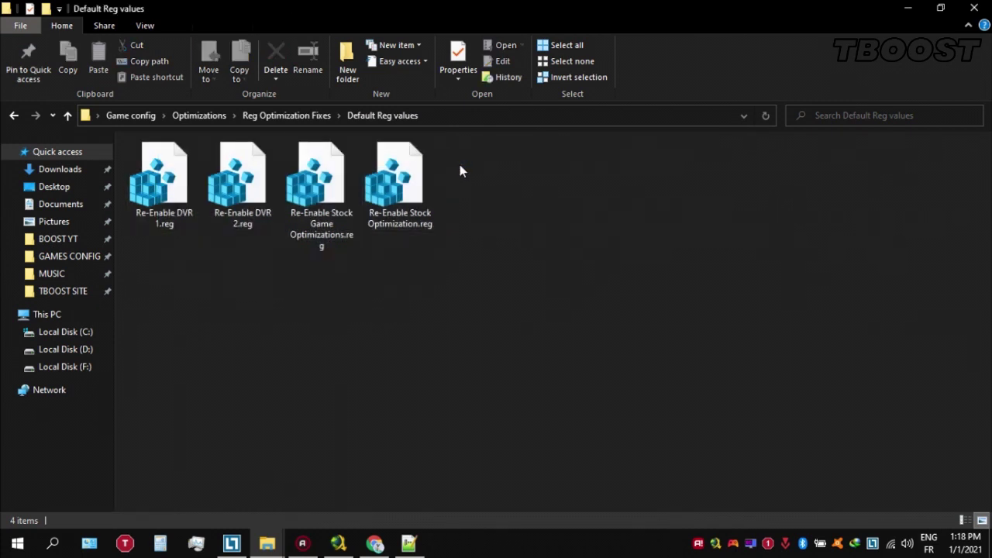
left_click(289, 116)
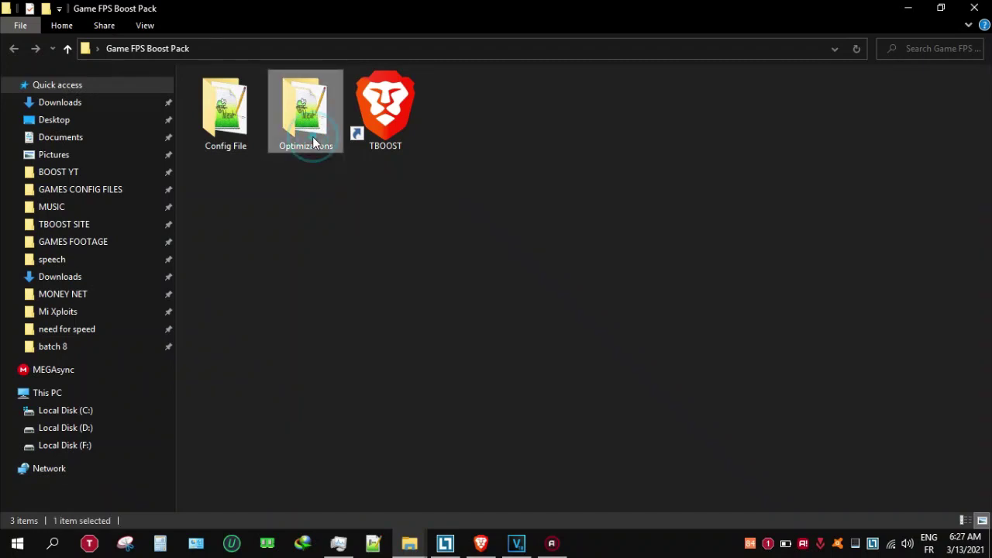
Step: In CMD commands, run Disable Windows Tracking and Spyware and Remove Temp Files as administrator
double_click(249, 134)
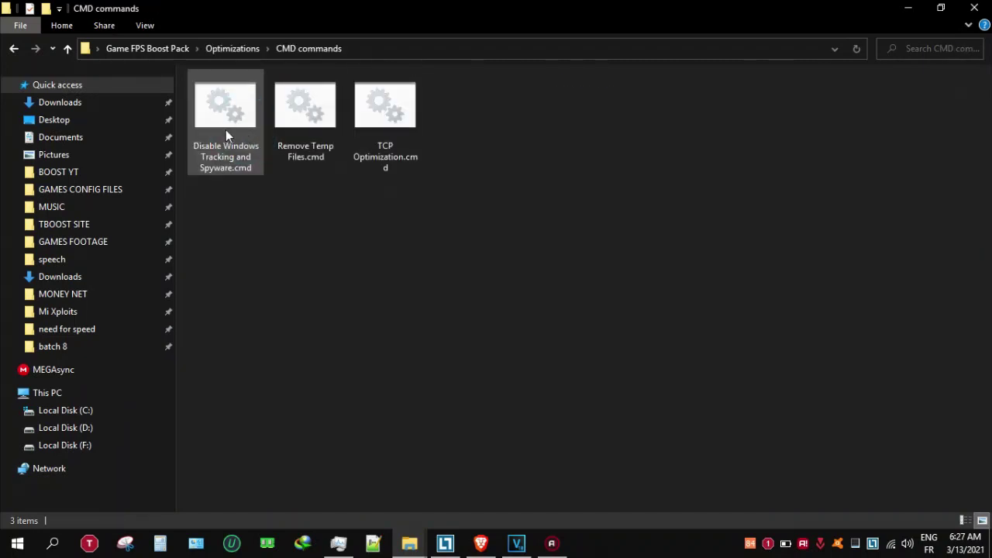
right_click(226, 130)
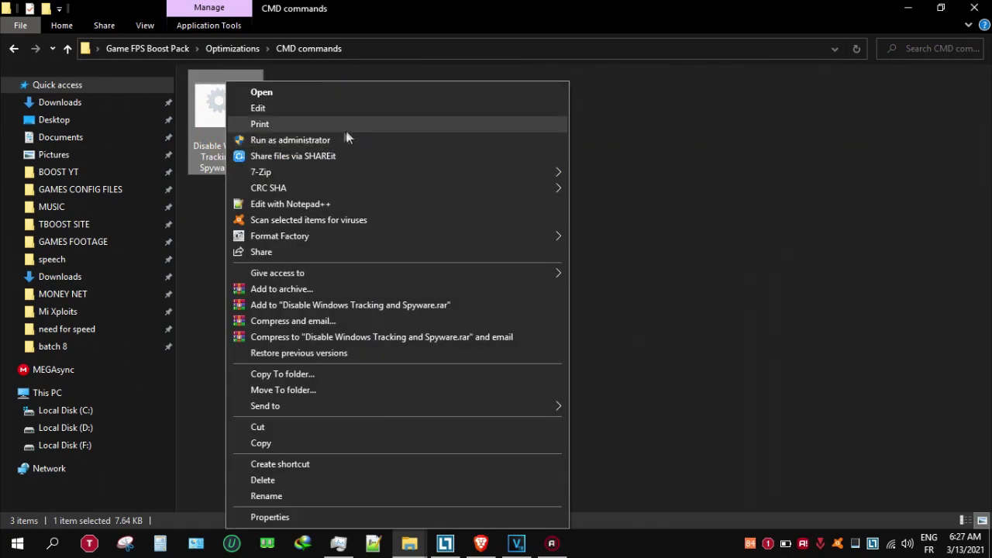
left_click(368, 139)
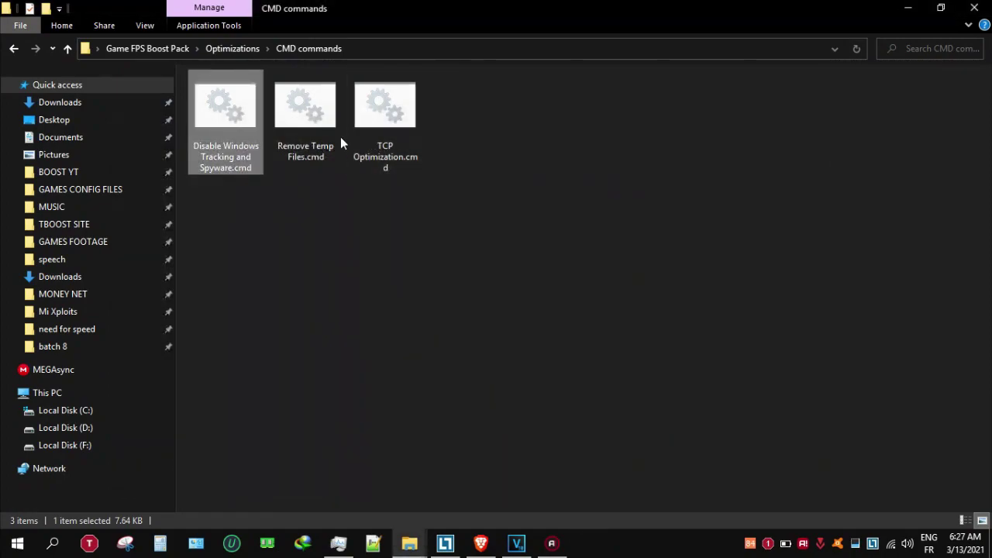
right_click(318, 139)
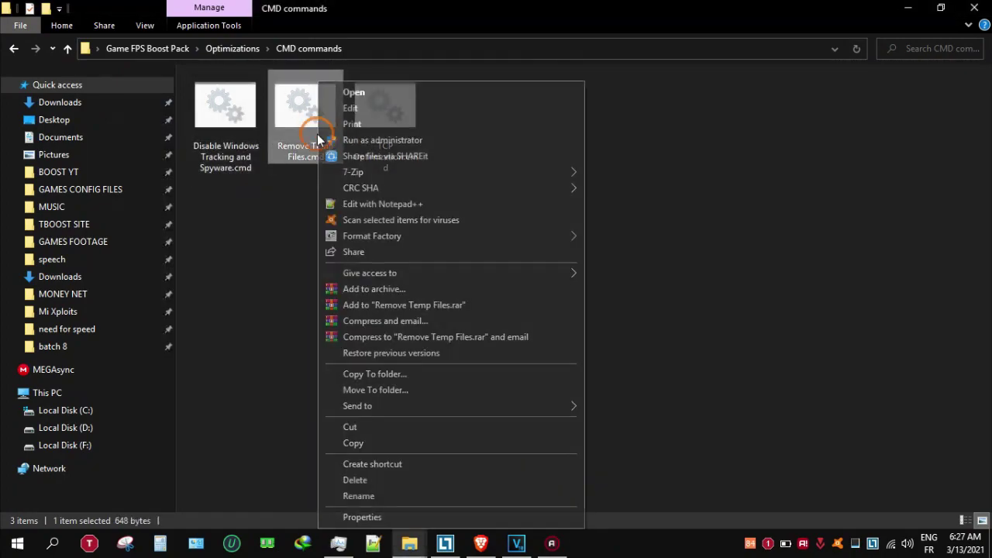
left_click(459, 140)
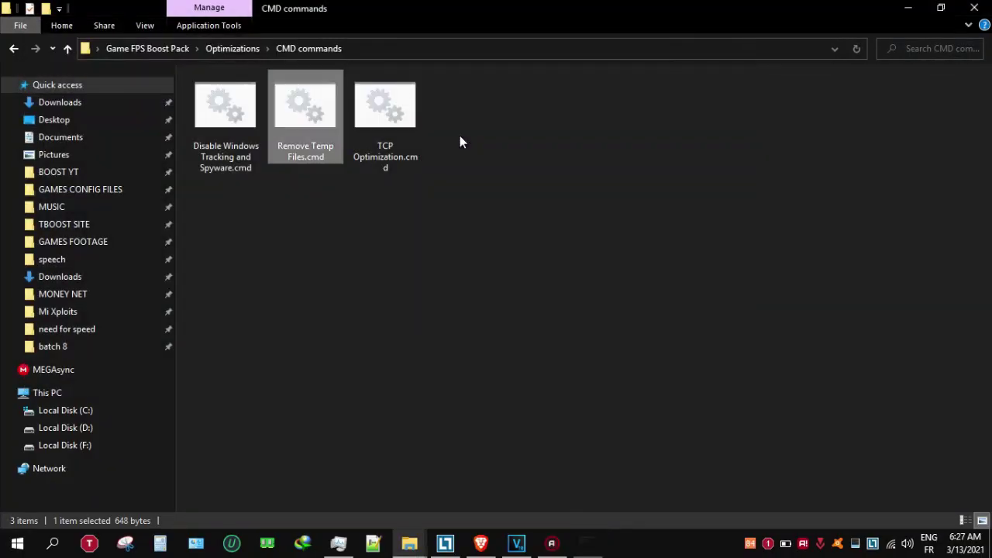
Step: Run TCP Optimization.cmd as administrator and close its finished console
right_click(394, 126)
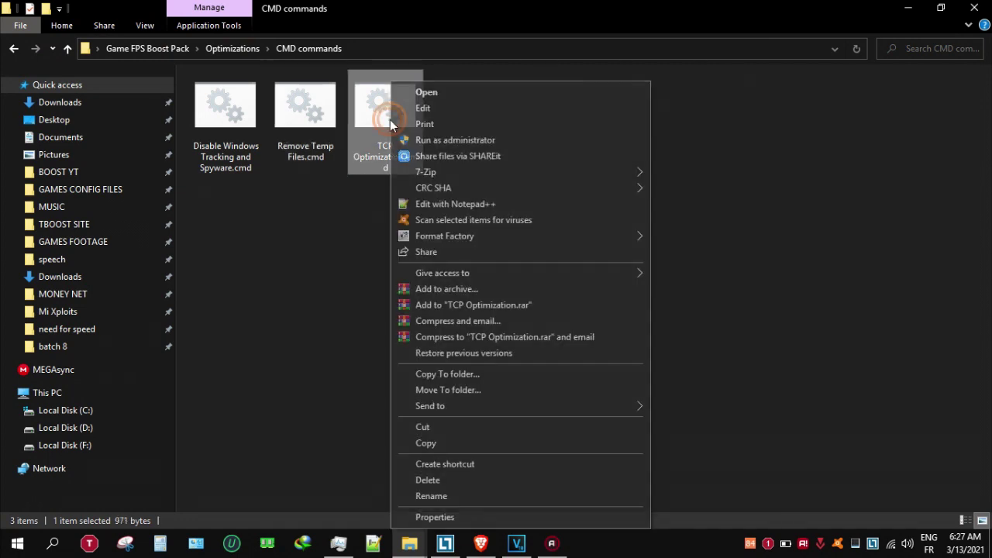
left_click(532, 141)
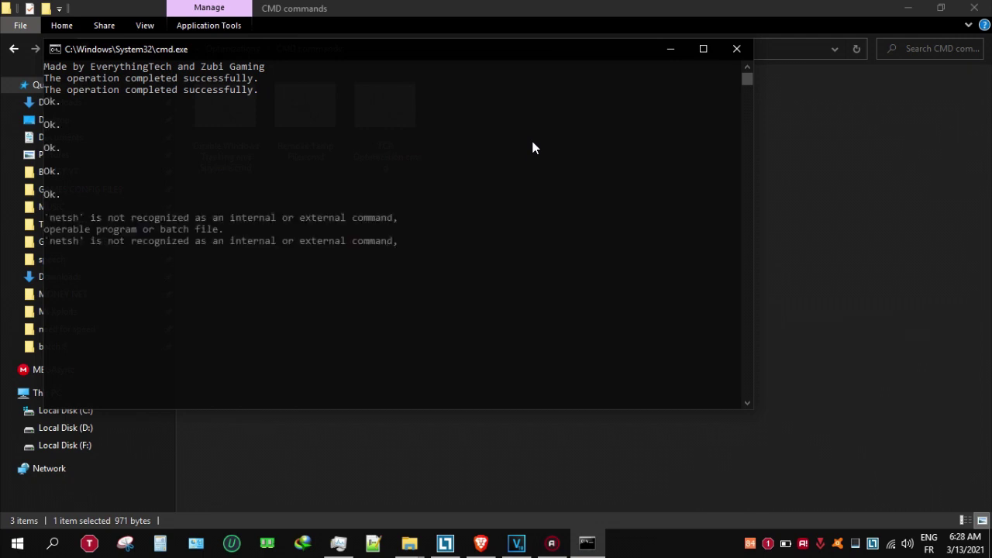
key("Return")
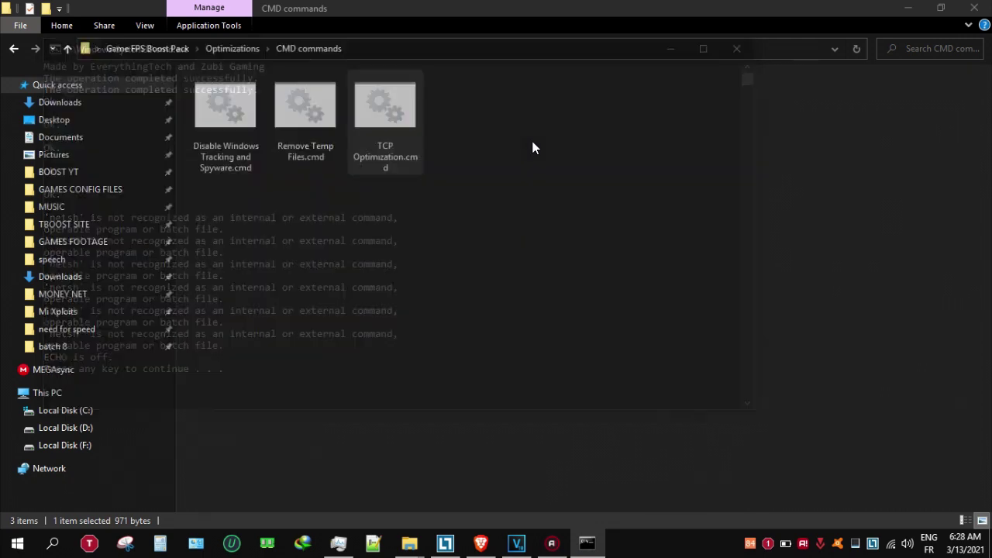
left_click(521, 185)
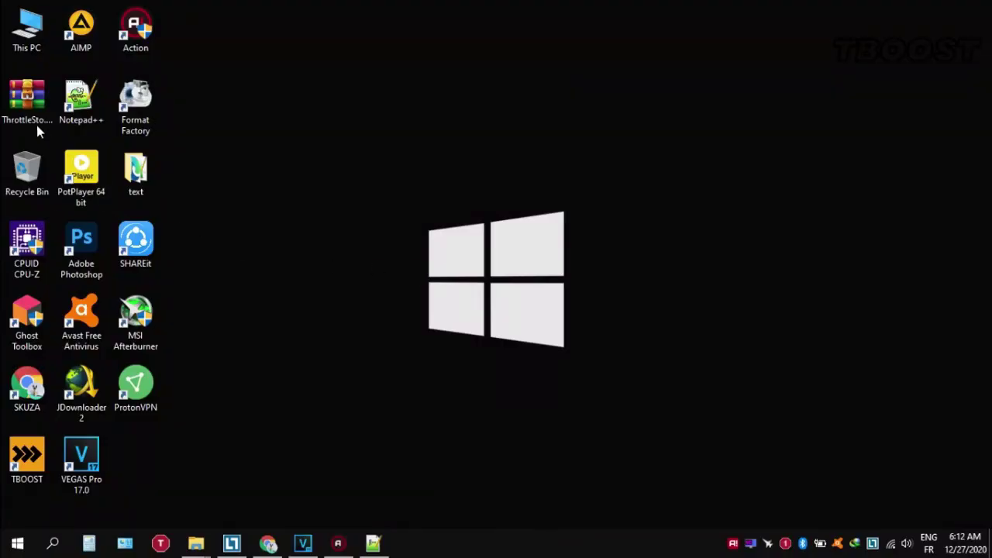
Step: Extract the ThrottleStop archive to the desktop and run ThrottleStop.exe from ThrottleStop_8.70.6
right_click(23, 109)
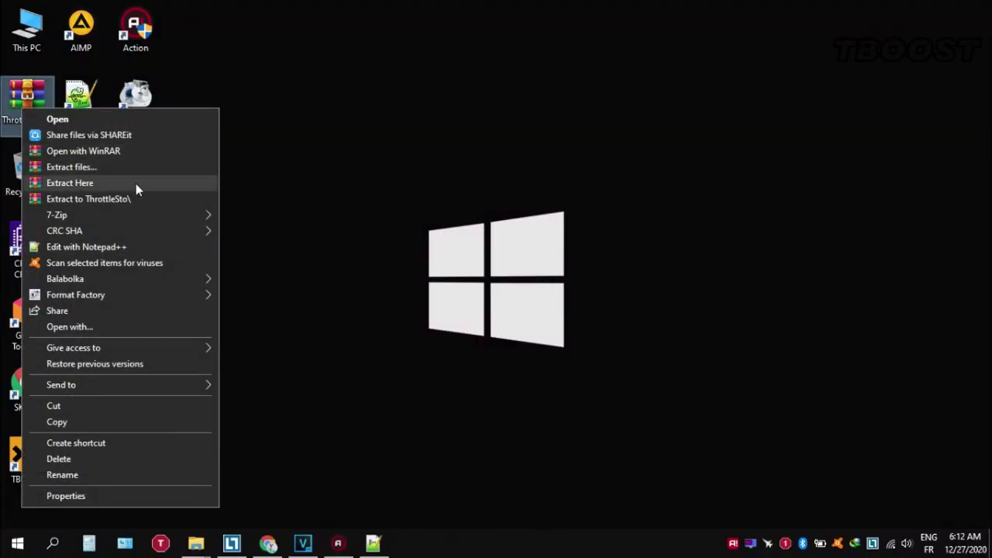
left_click(169, 184)
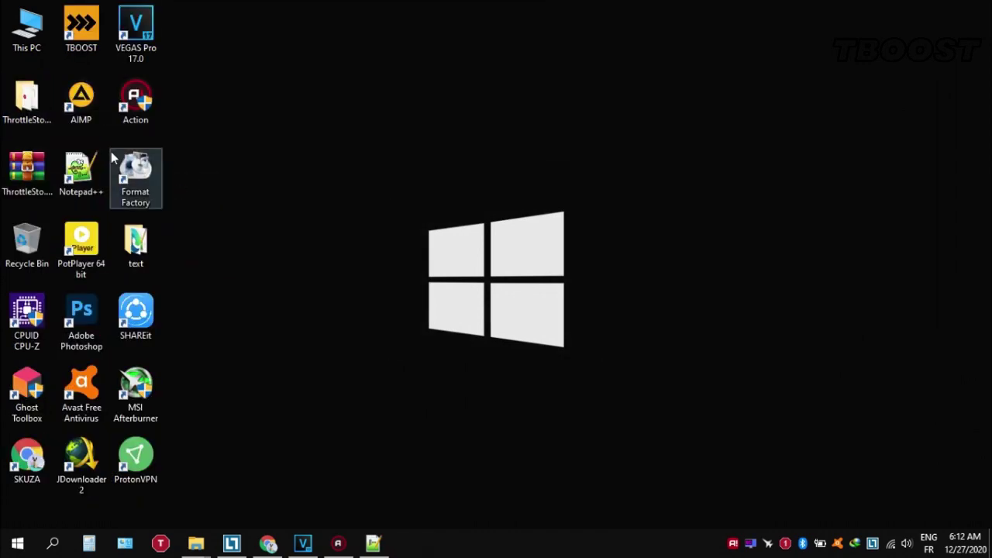
double_click(23, 114)
double_click(362, 15)
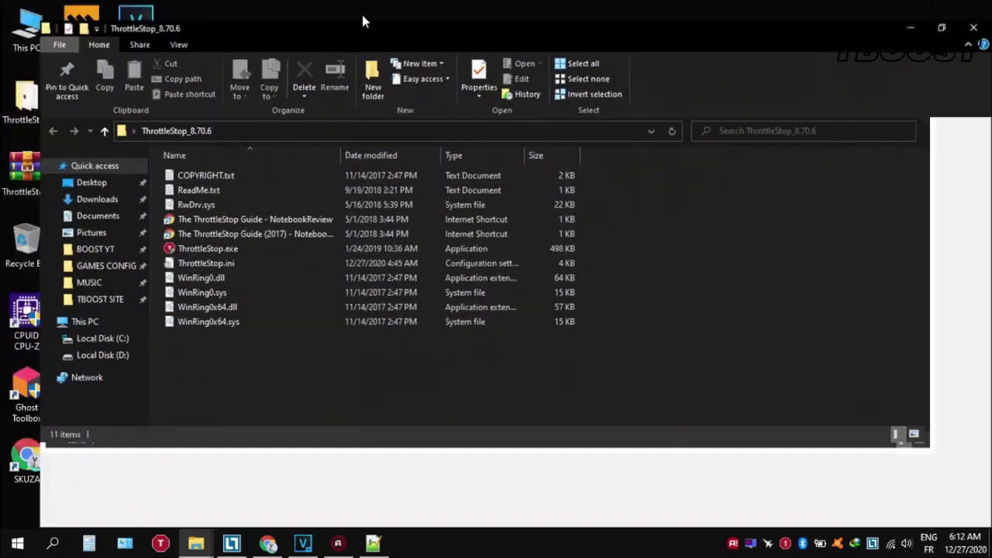
double_click(224, 240)
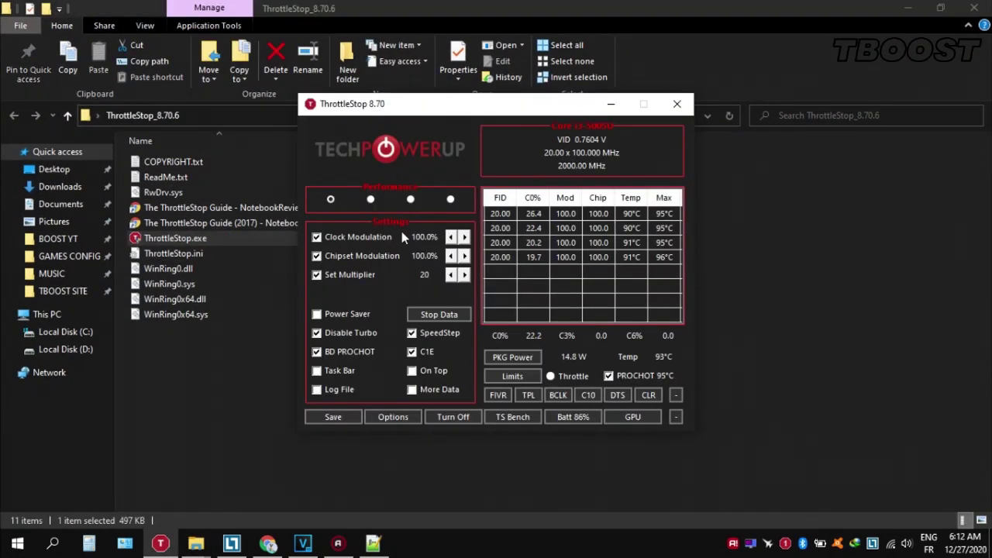
Step: Reselect the Performance profile, save it, and open the Turbo FIVR Control window
left_click(372, 201)
left_click(451, 200)
left_click(330, 199)
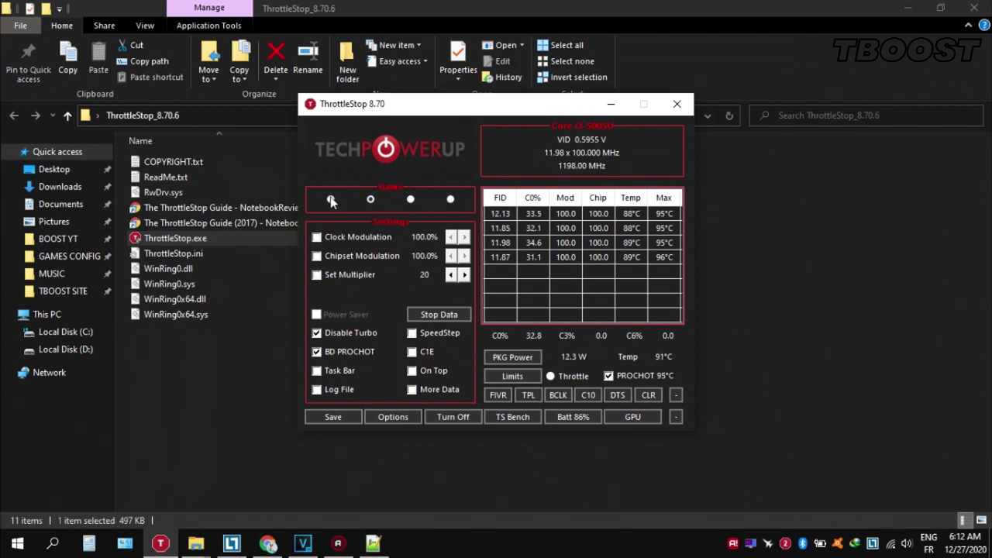
left_click(342, 415)
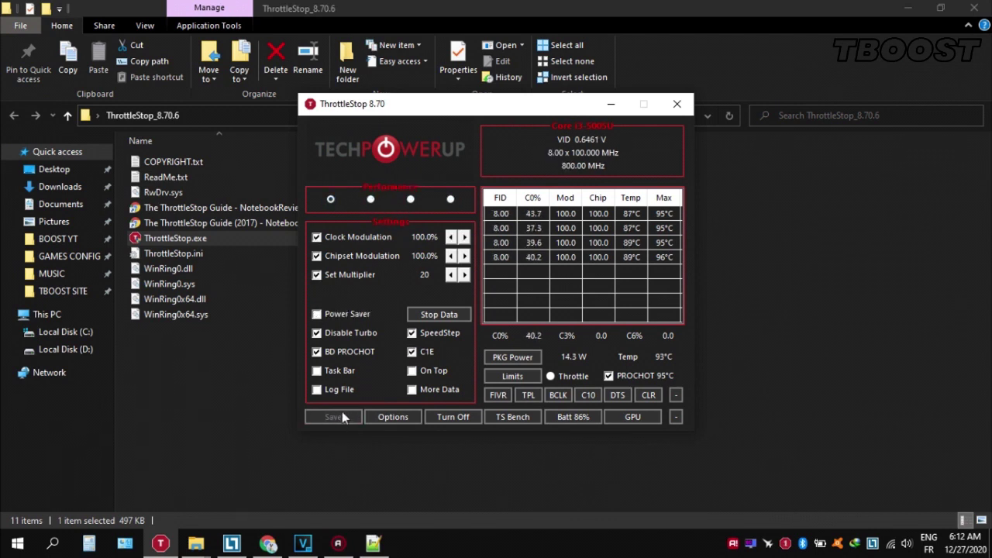
left_click(496, 395)
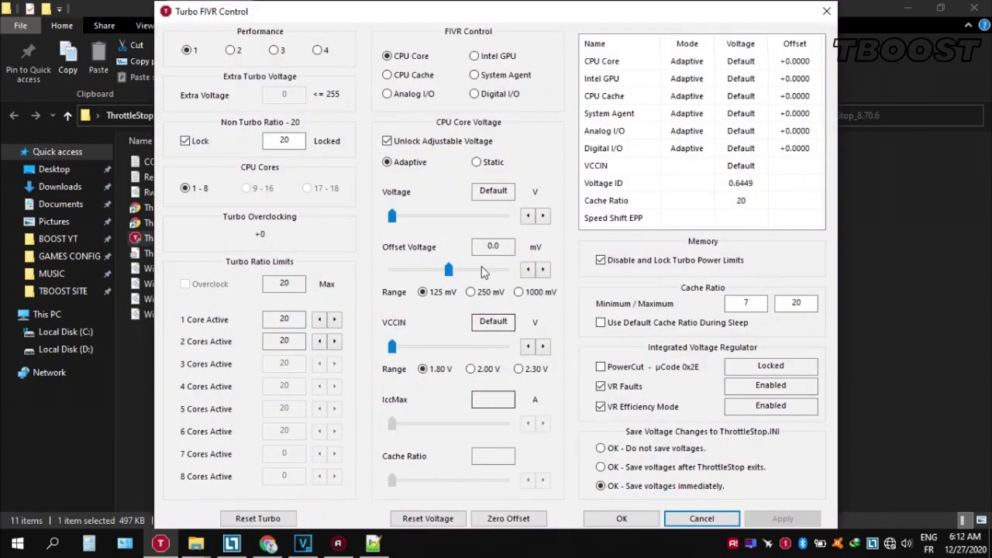
Step: In Turbo FIVR Control, unlock adjustable voltage, apply the -49.8 mV core offset, then drag the Intel GPU offset to -82.0 mV
left_click(446, 142)
left_click(452, 148)
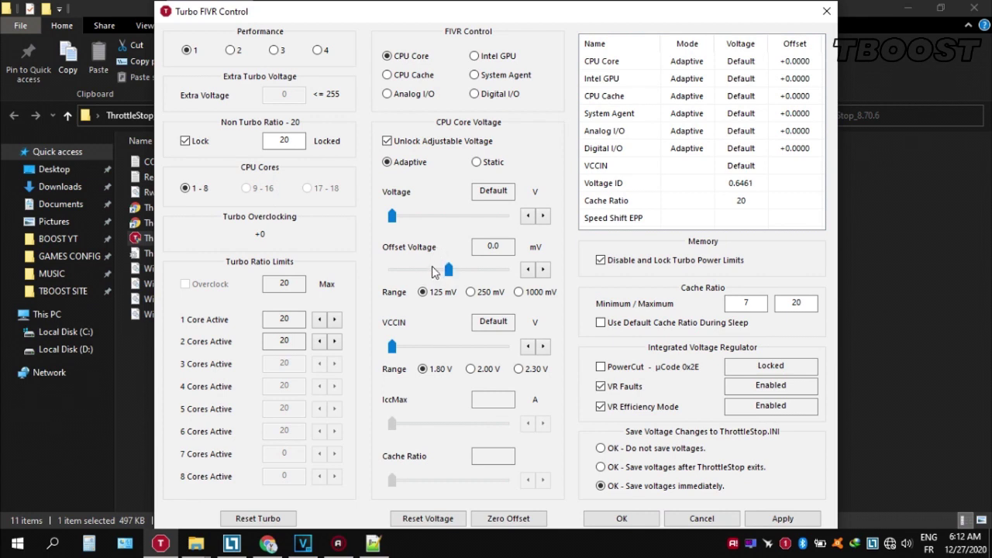
left_click(780, 519)
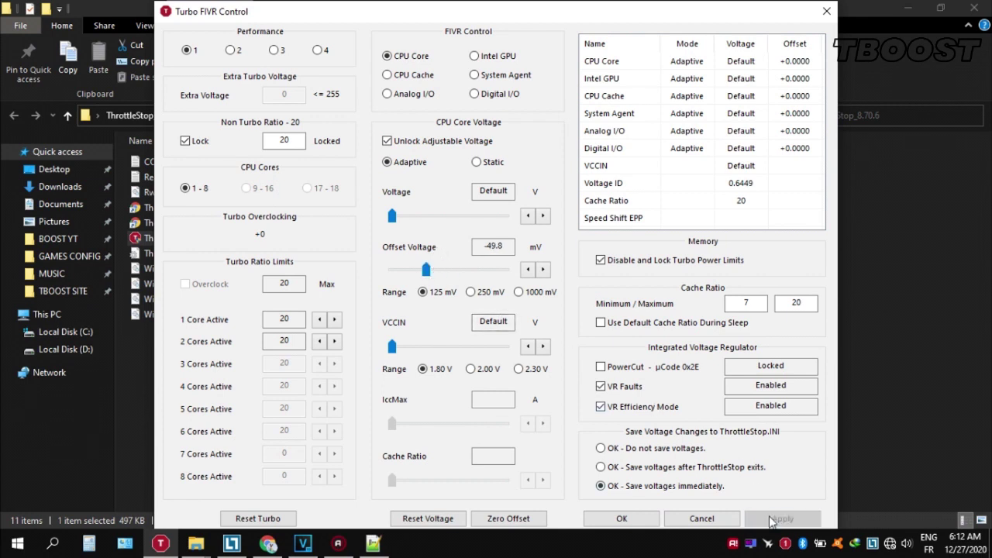
left_click(486, 57)
left_click_drag(448, 269, 413, 274)
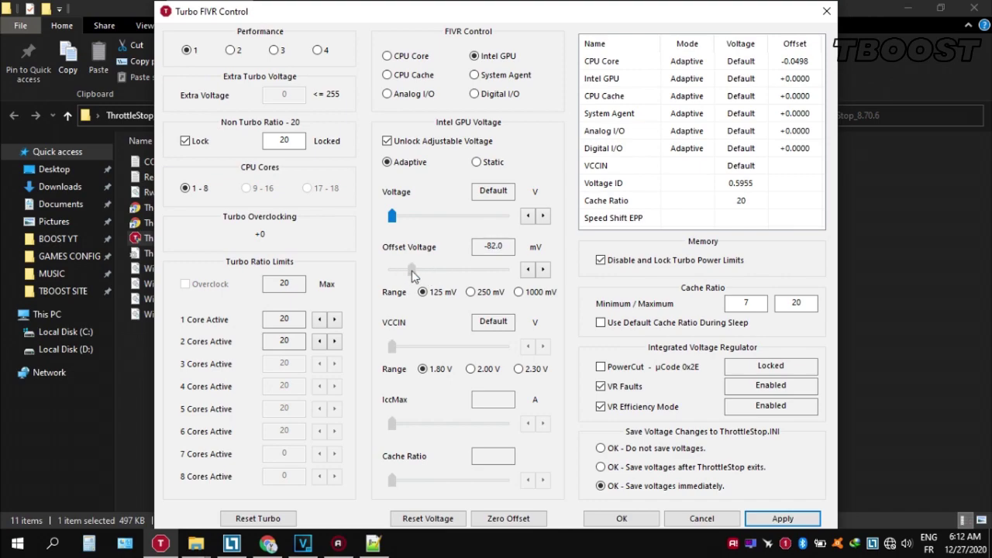